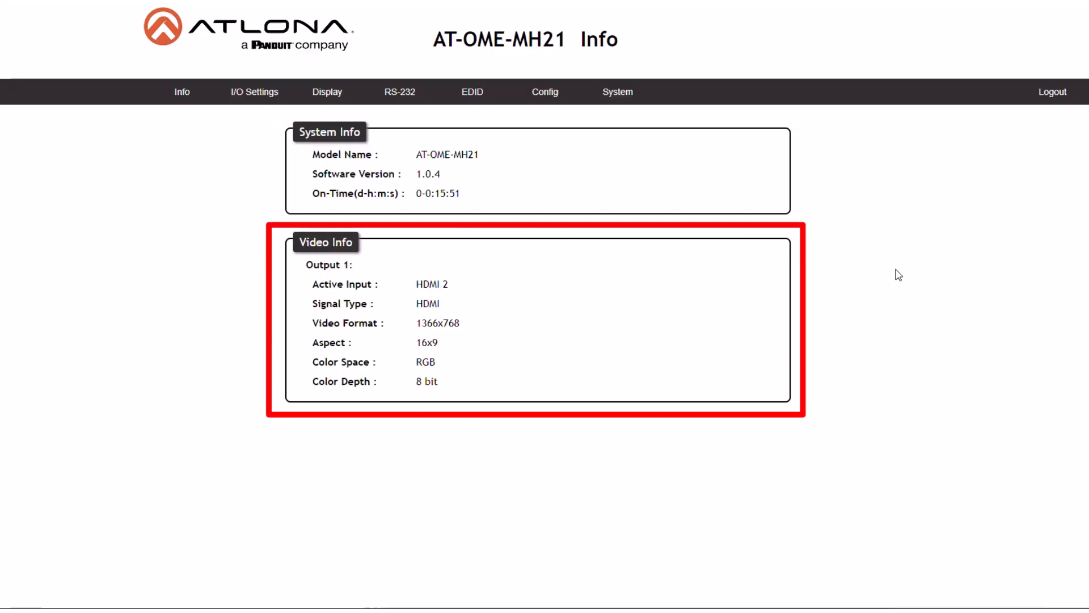
Step: Open the I/O Settings page and view the input choices available for Output 1
click(260, 94)
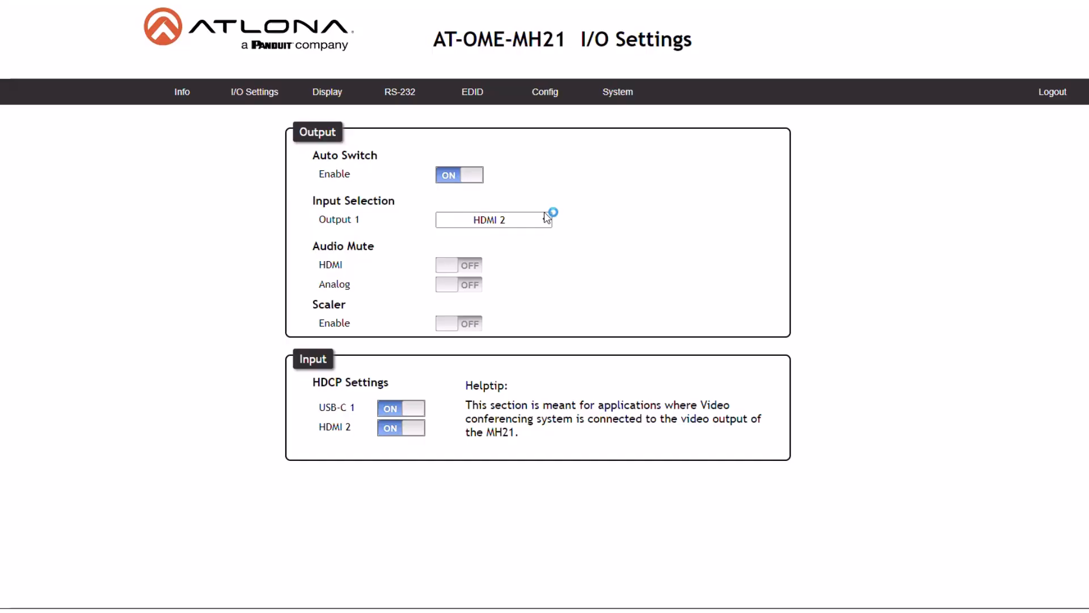
click(546, 226)
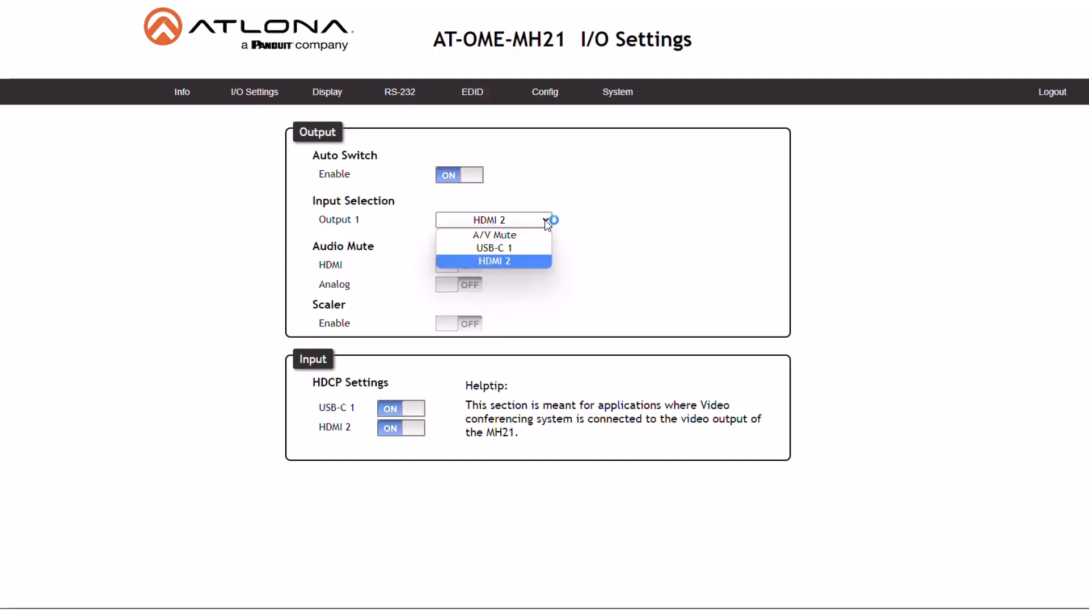
click(554, 304)
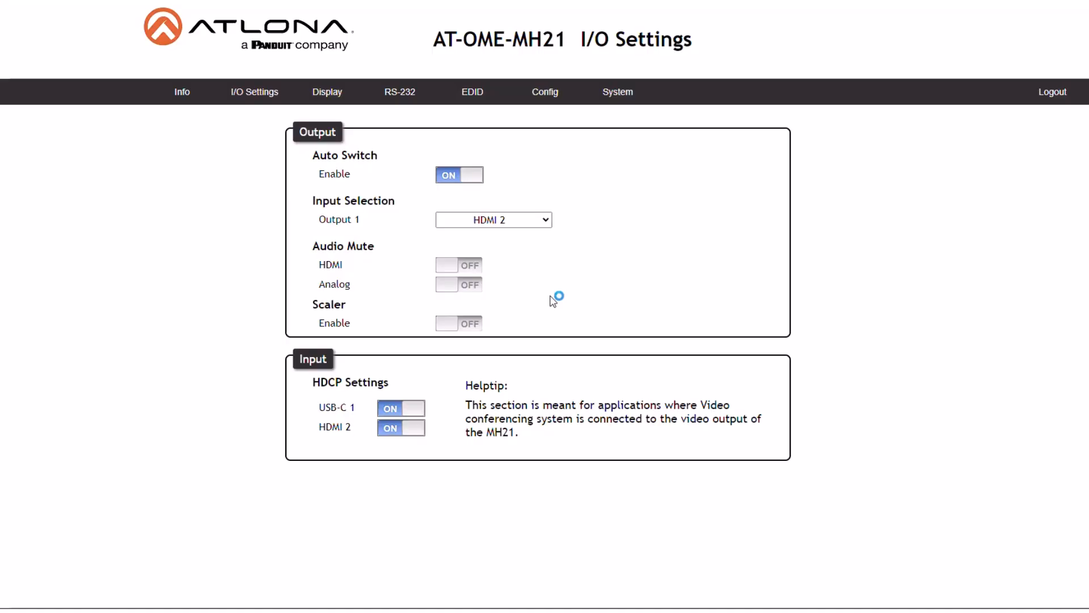
Step: Enable the output scaler and switch the HDCP settings for USB-C 1 and HDMI 2
click(473, 332)
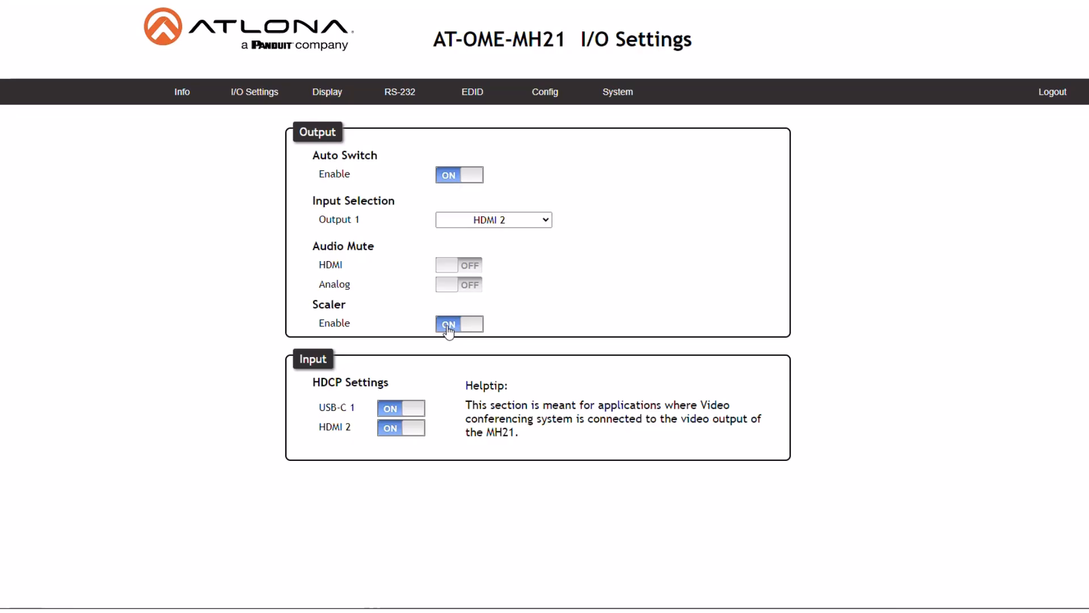
click(422, 418)
click(417, 439)
Step: Open the Display page and try Display Auto Power by enabling it and disabling it again
click(329, 98)
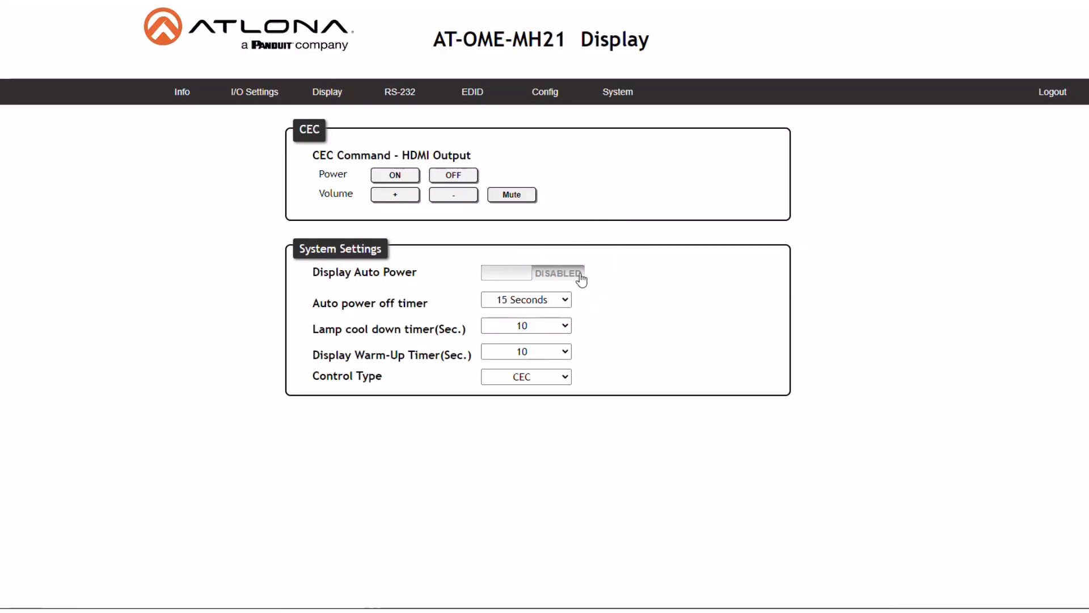
click(581, 279)
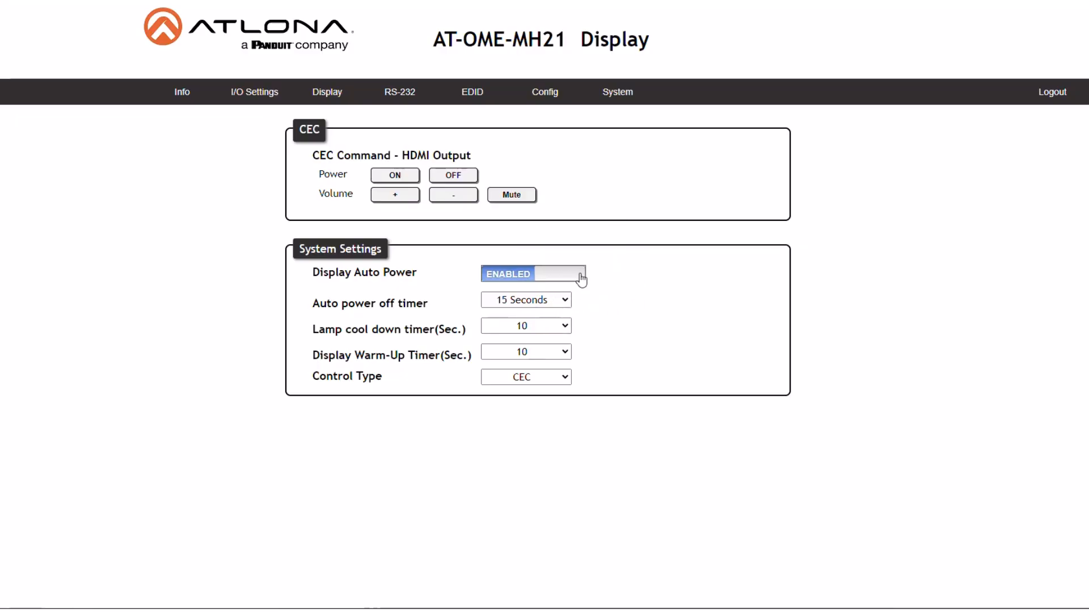
click(516, 282)
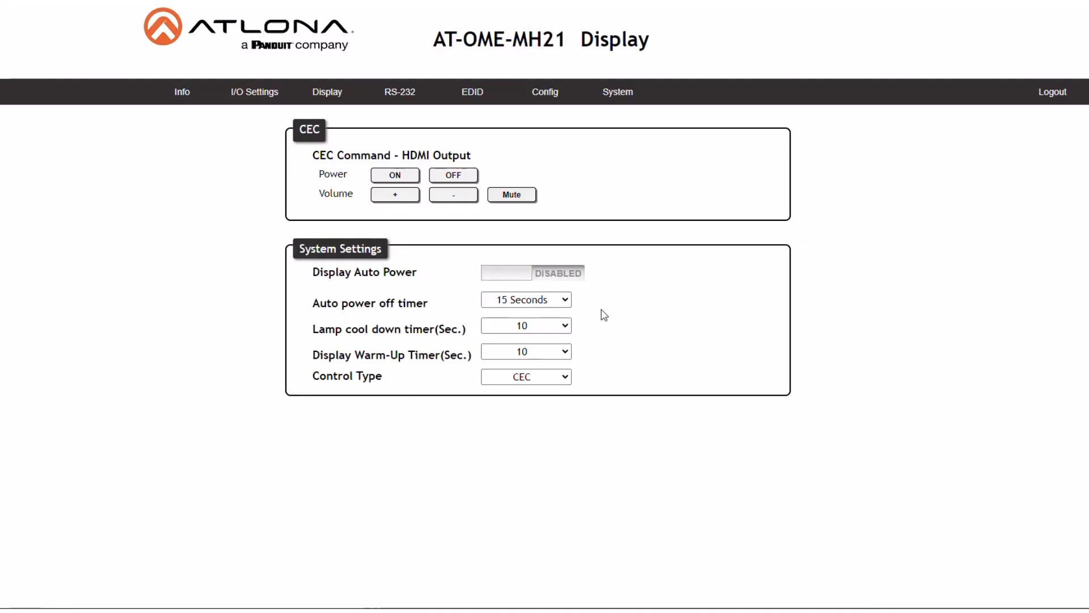
Step: Review the available values for the auto power off, lamp cool down and display warm-up timers
click(566, 300)
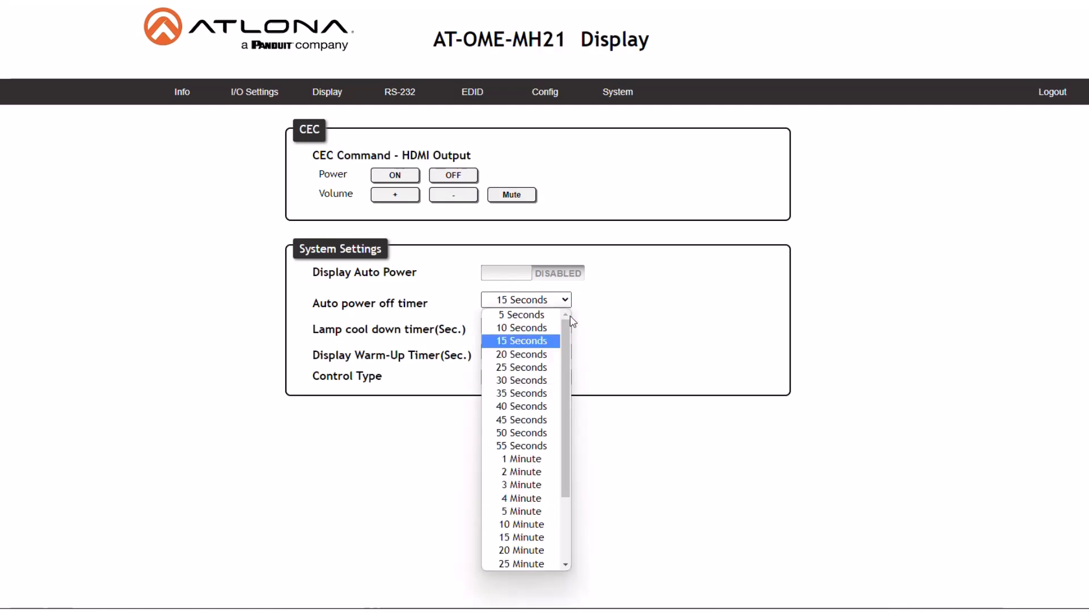
drag(566, 335, 578, 418)
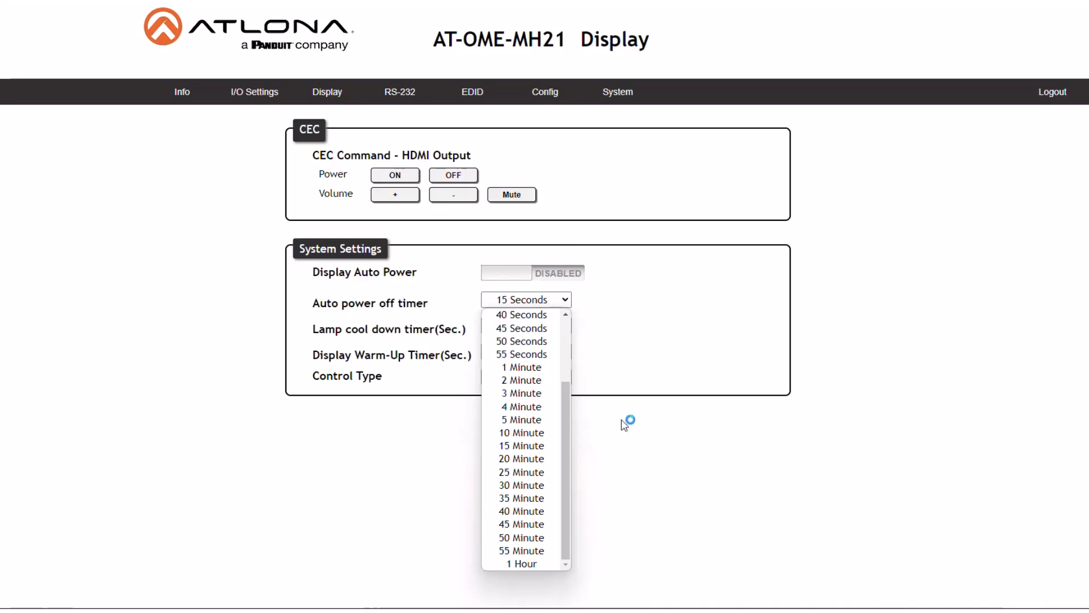
click(667, 363)
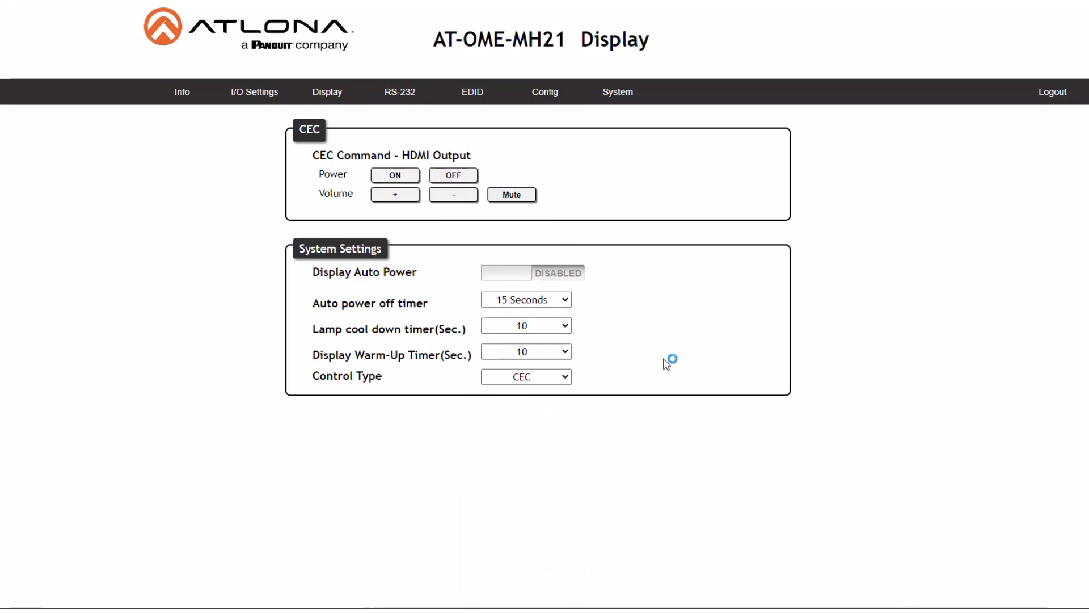
click(567, 331)
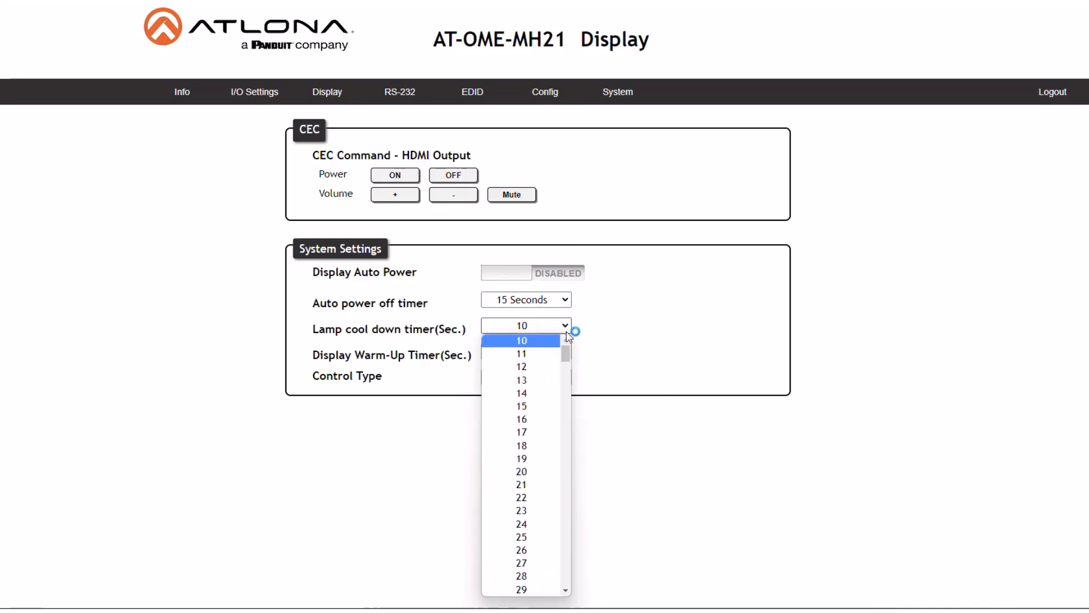
click(567, 330)
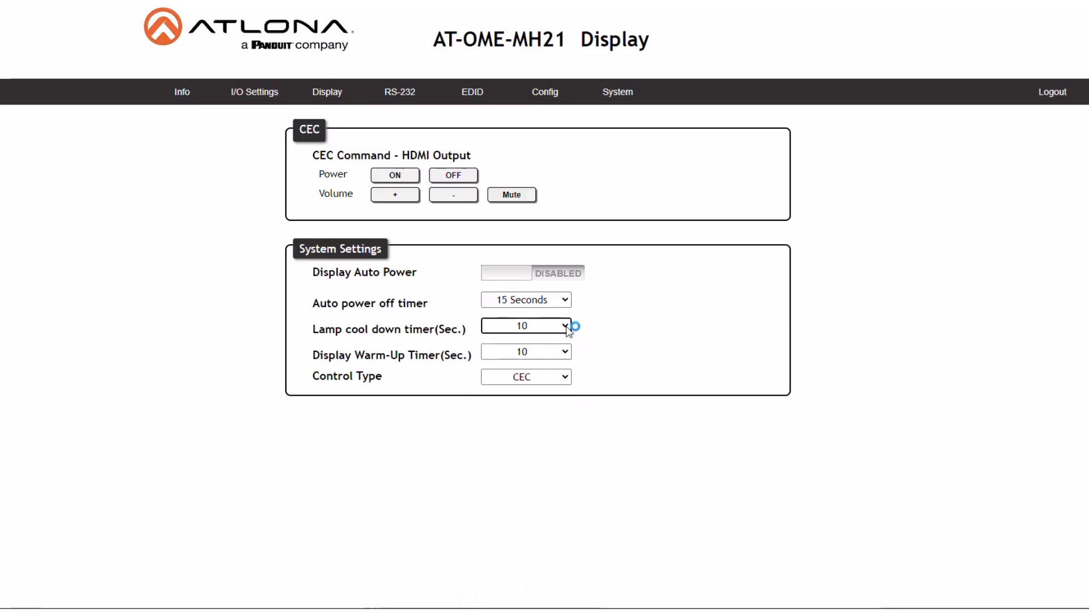
click(568, 357)
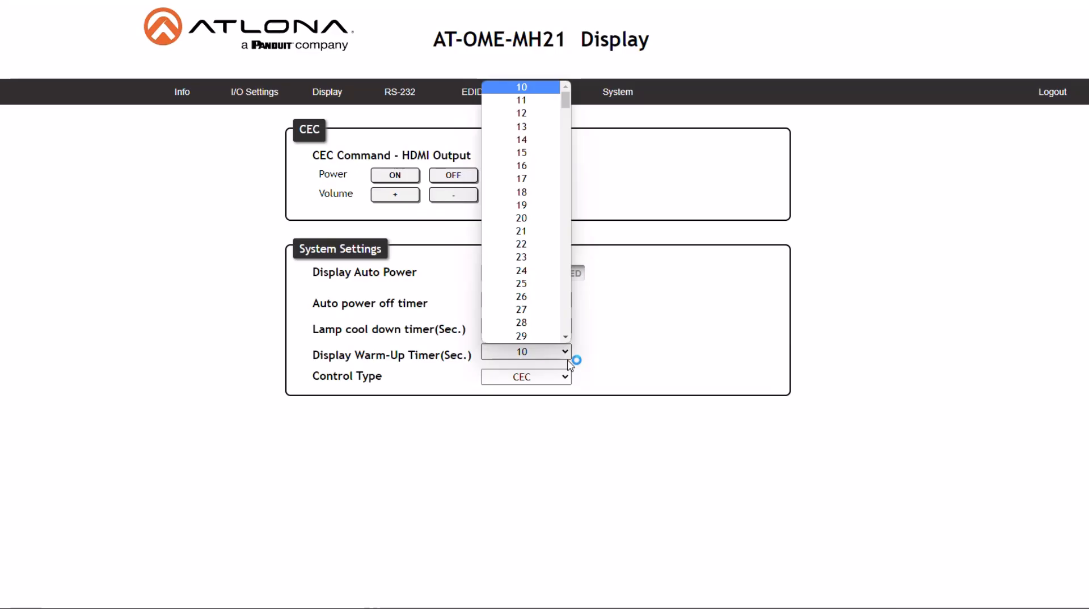
click(568, 357)
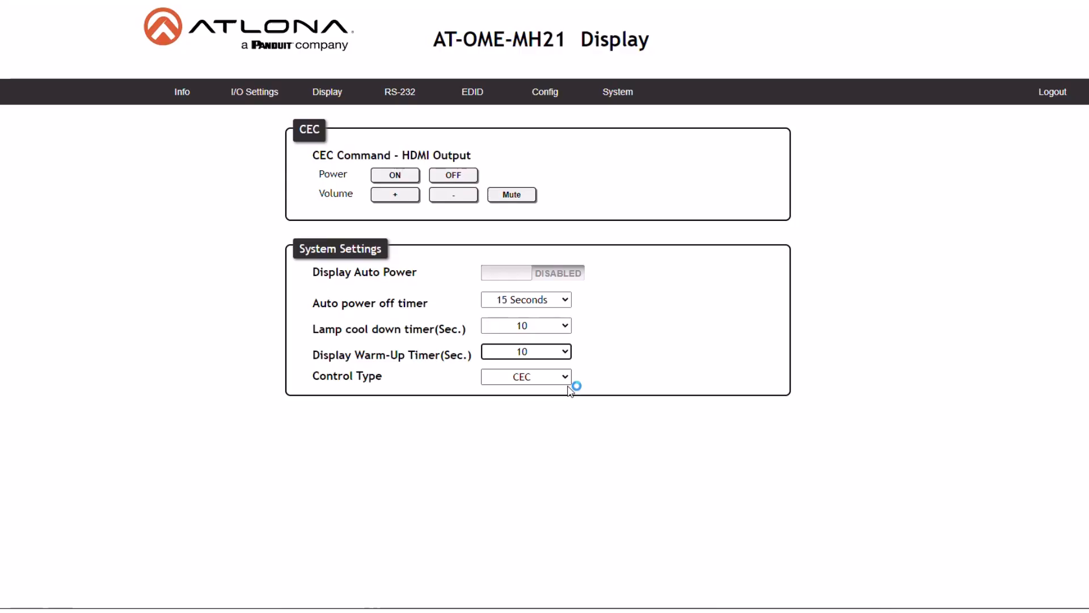
Step: Set the display's control type to RS-232 and choose Lg as the manufacturer for the RS232/IP commands
click(566, 377)
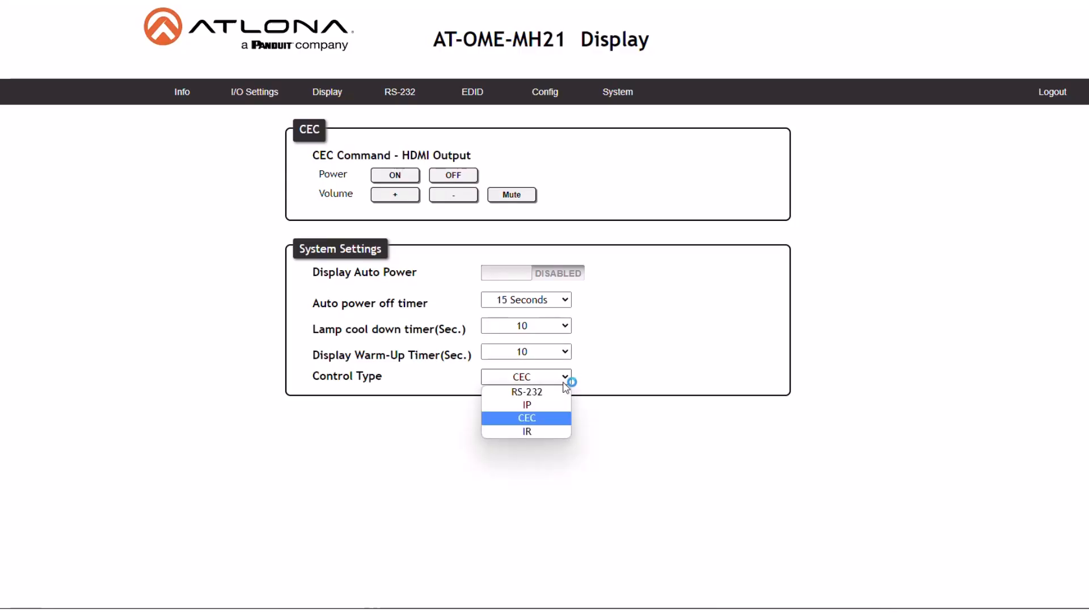
click(559, 392)
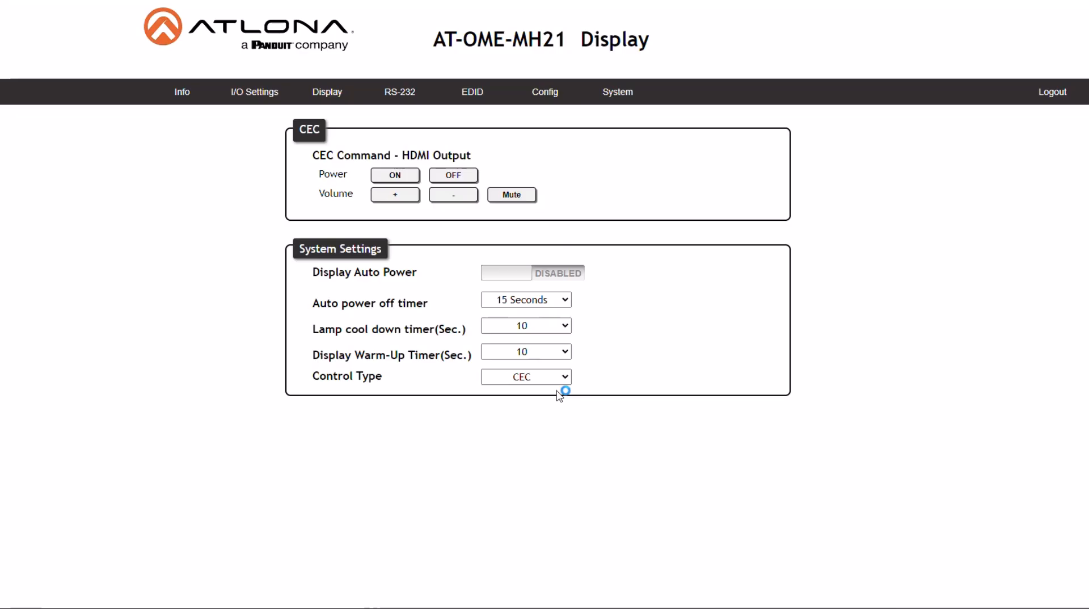
scroll(836, 419, down, 4)
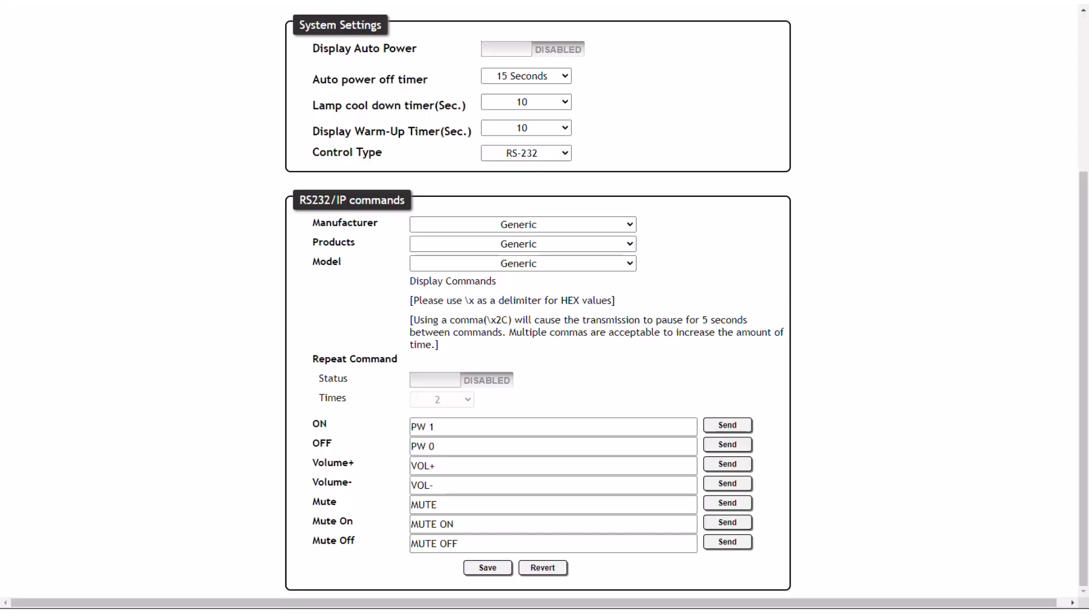
click(564, 226)
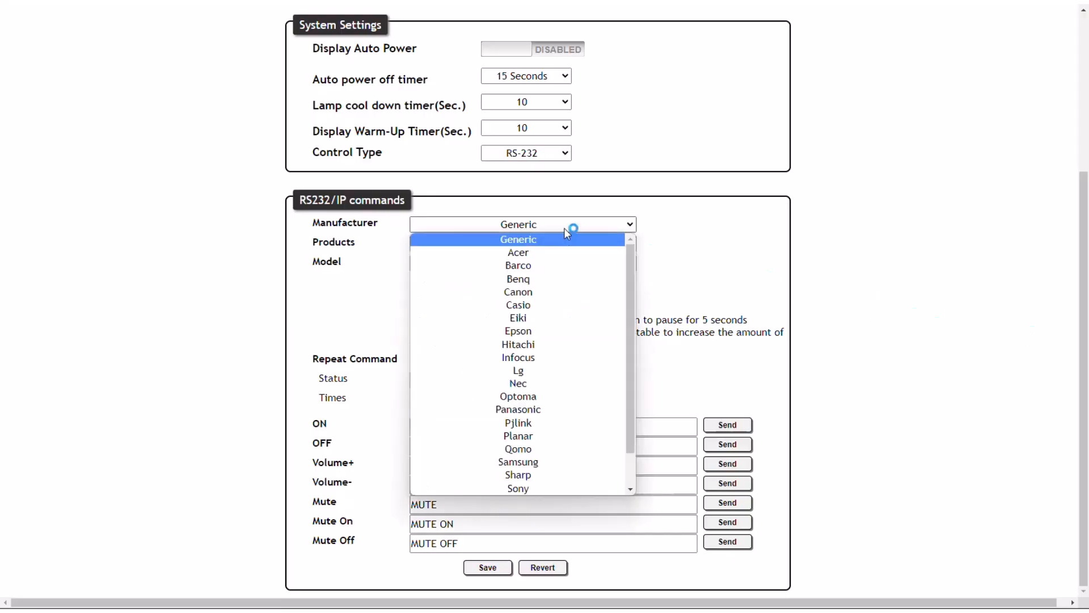
click(598, 370)
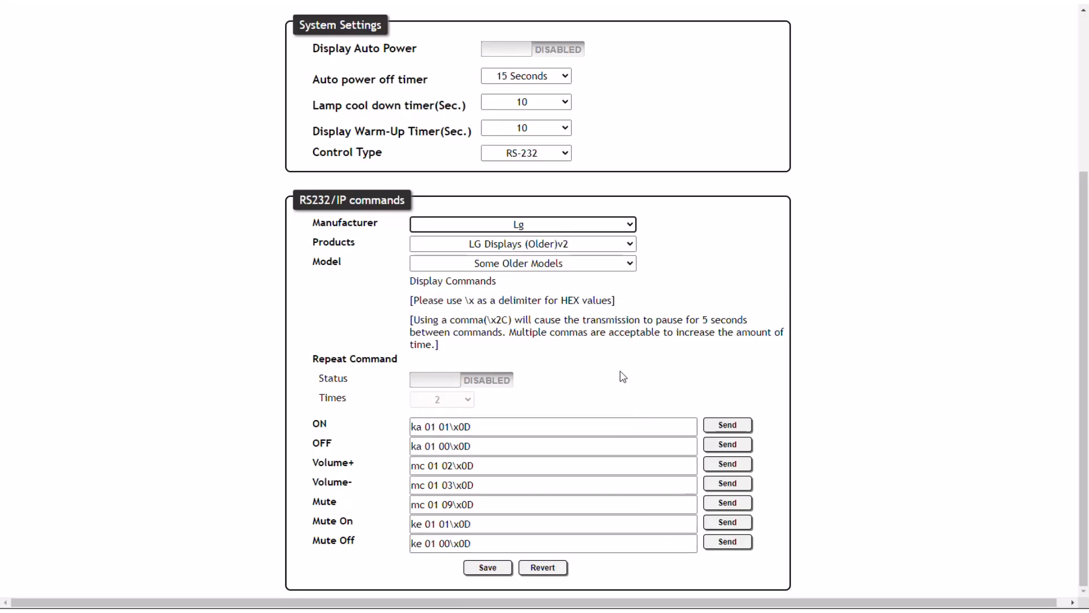
Step: Set the display's control type to IP and inspect the TCP/IP settings of the controlled device
click(553, 156)
click(553, 181)
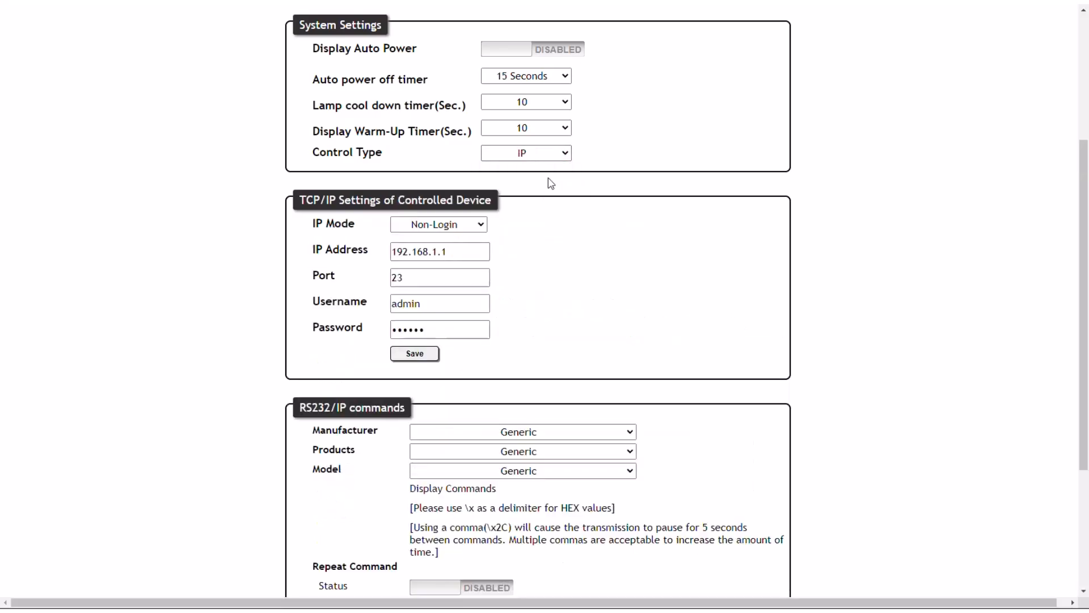
click(472, 326)
Step: Open the RS-232 page and examine the baud rate, data bit, parity and stop bit settings
scroll(972, 377, up, 4)
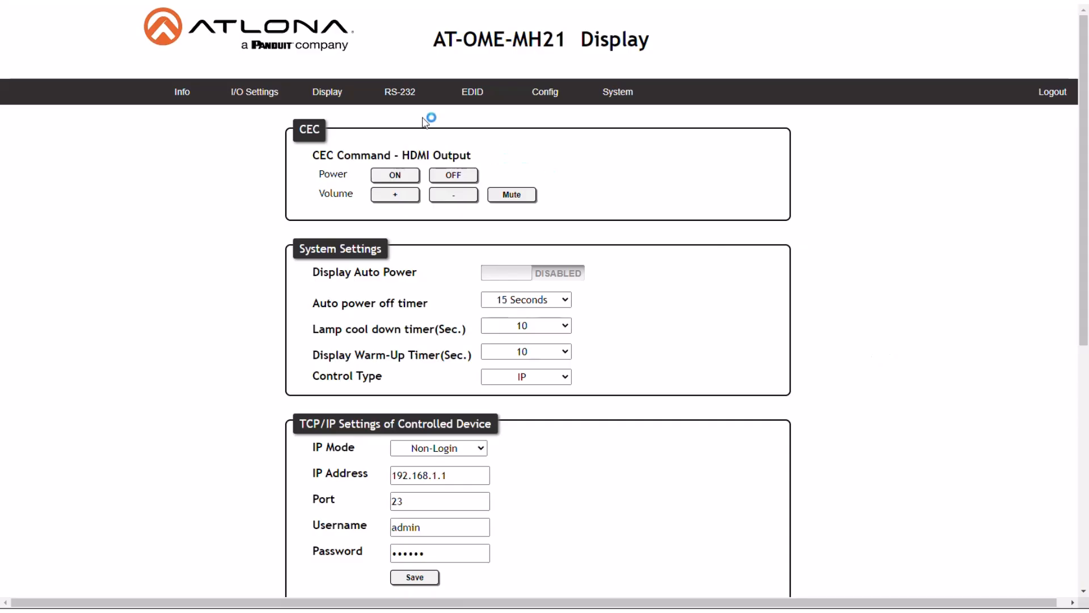
click(397, 92)
click(435, 202)
click(436, 202)
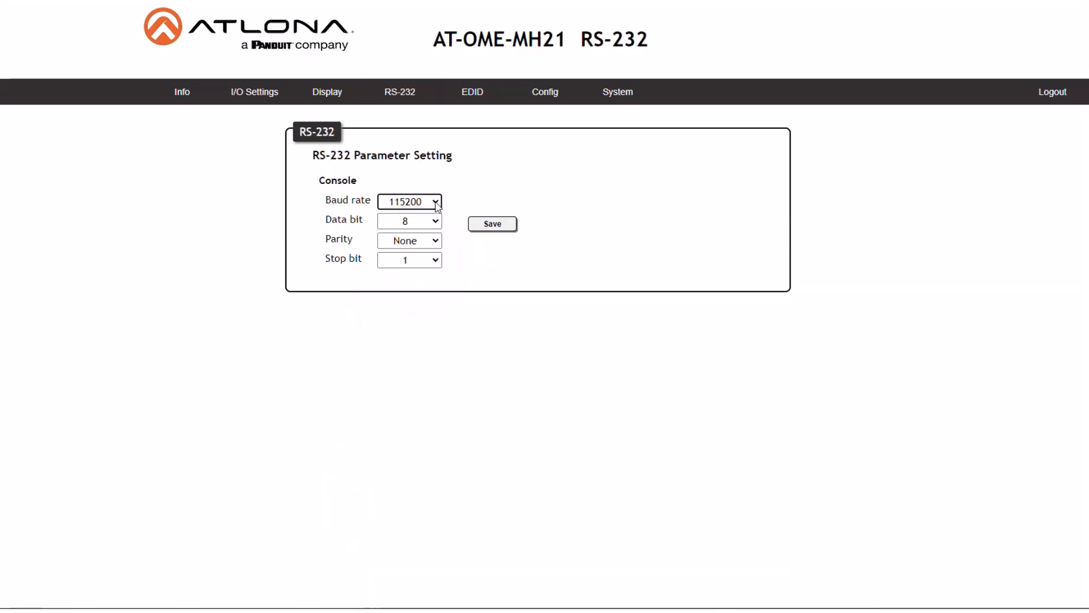
click(437, 226)
click(437, 225)
click(436, 244)
click(437, 245)
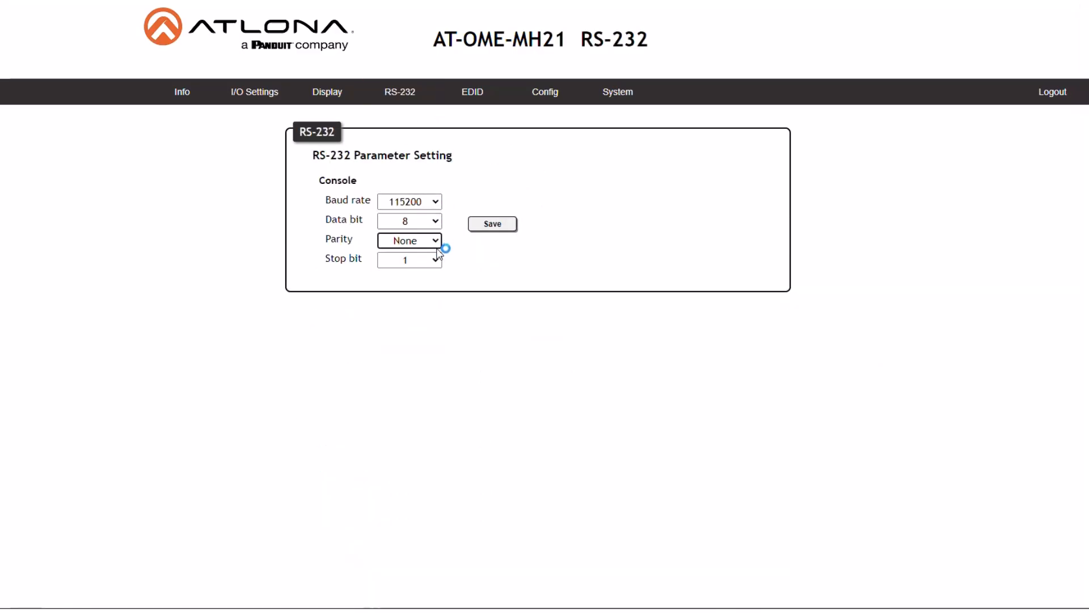
click(436, 259)
click(434, 267)
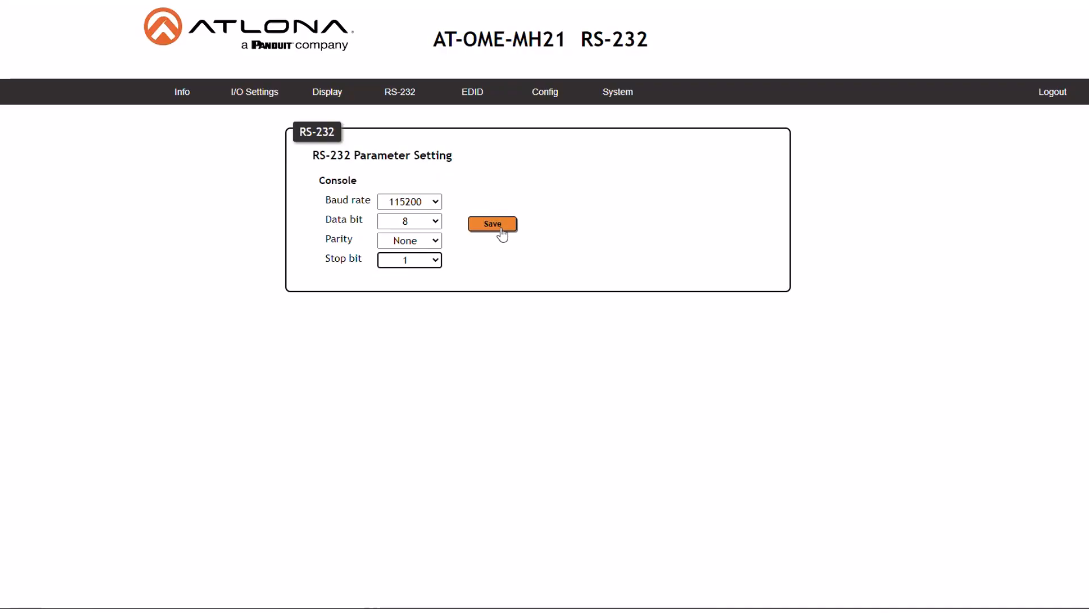
Step: Open the EDID page and review the EDID choices for Input 1 and Input 2
click(467, 101)
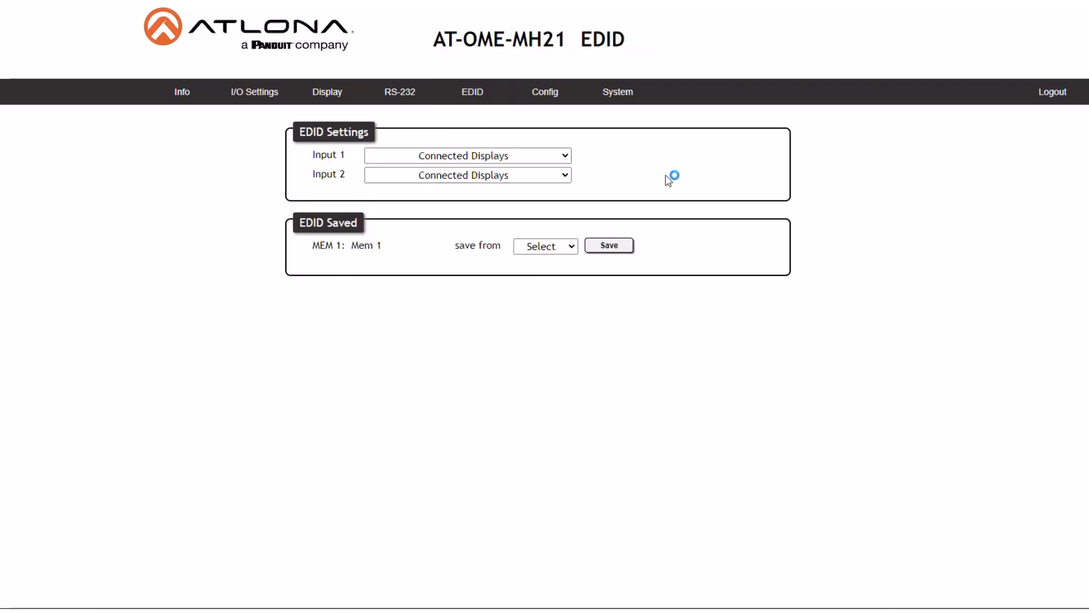
click(566, 157)
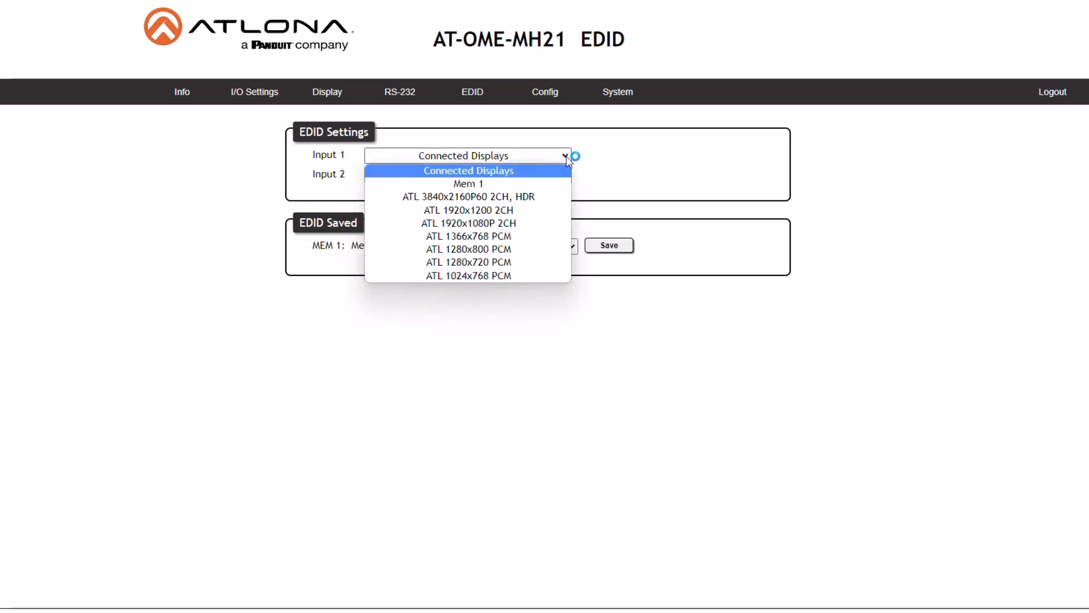
click(578, 168)
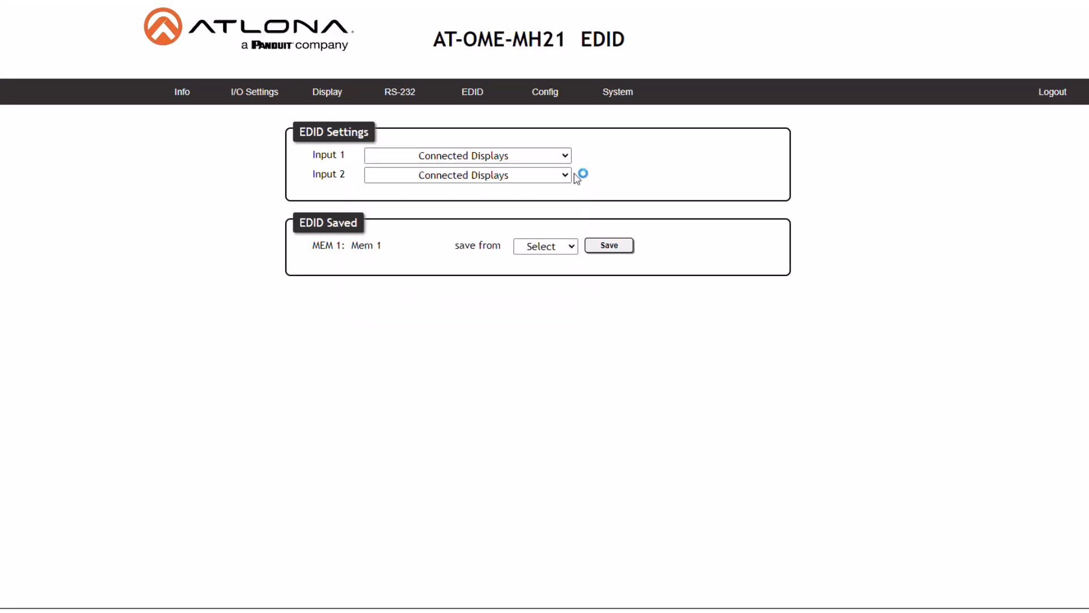
click(566, 177)
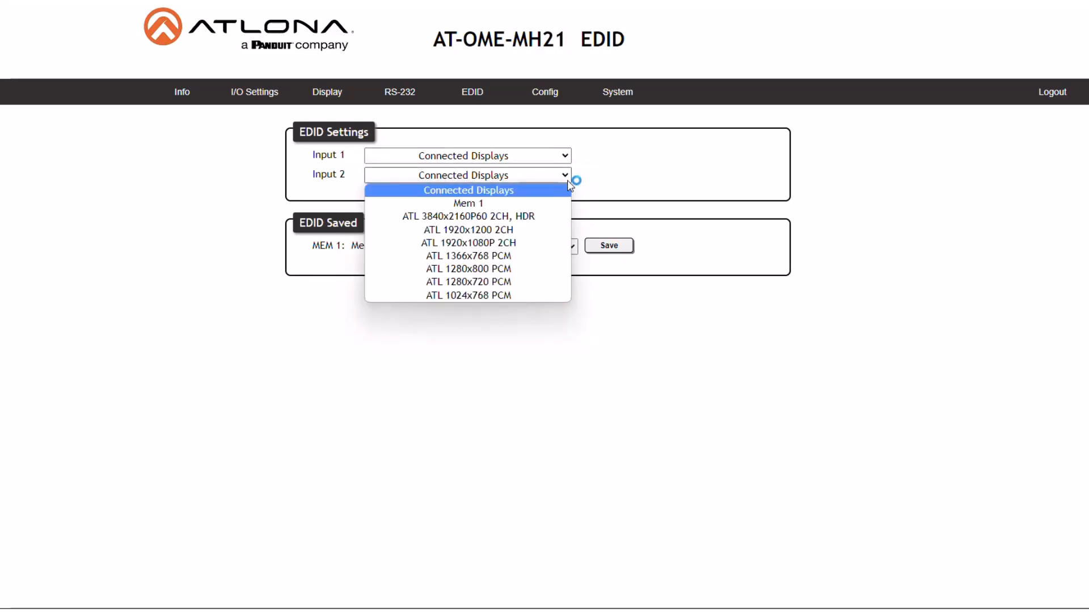
click(622, 182)
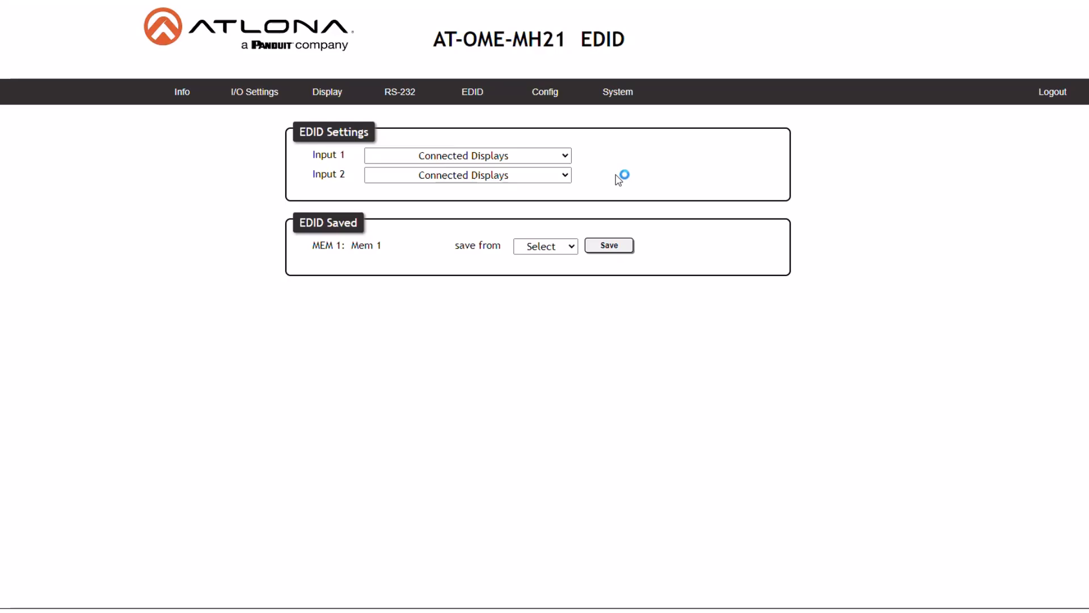
Step: Save the EDID from Output 1 to MEM 1 and set Input 1's EDID to Mem 1
click(573, 252)
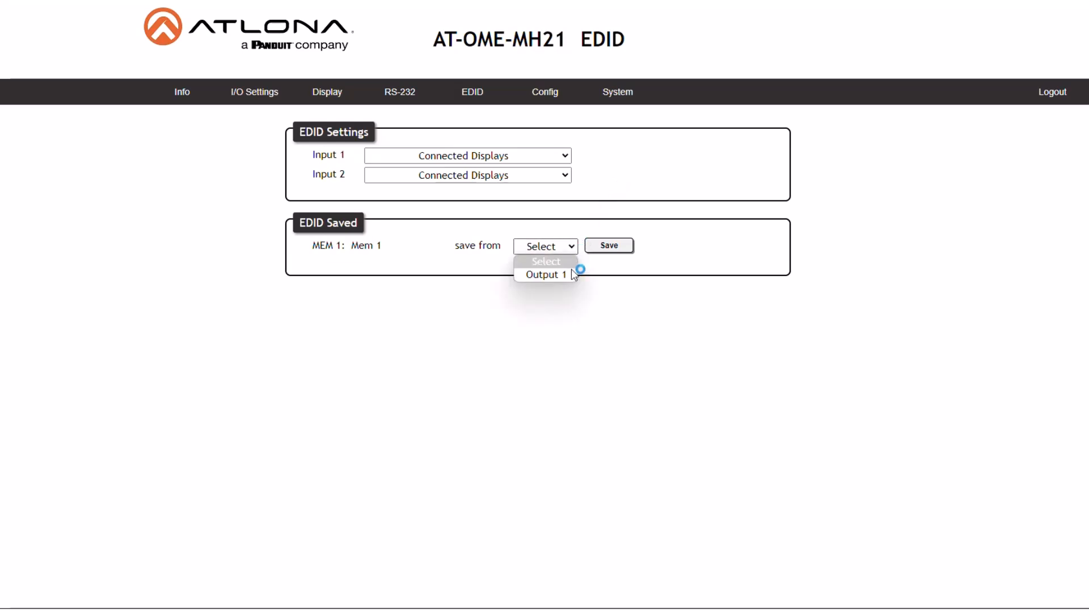
click(571, 280)
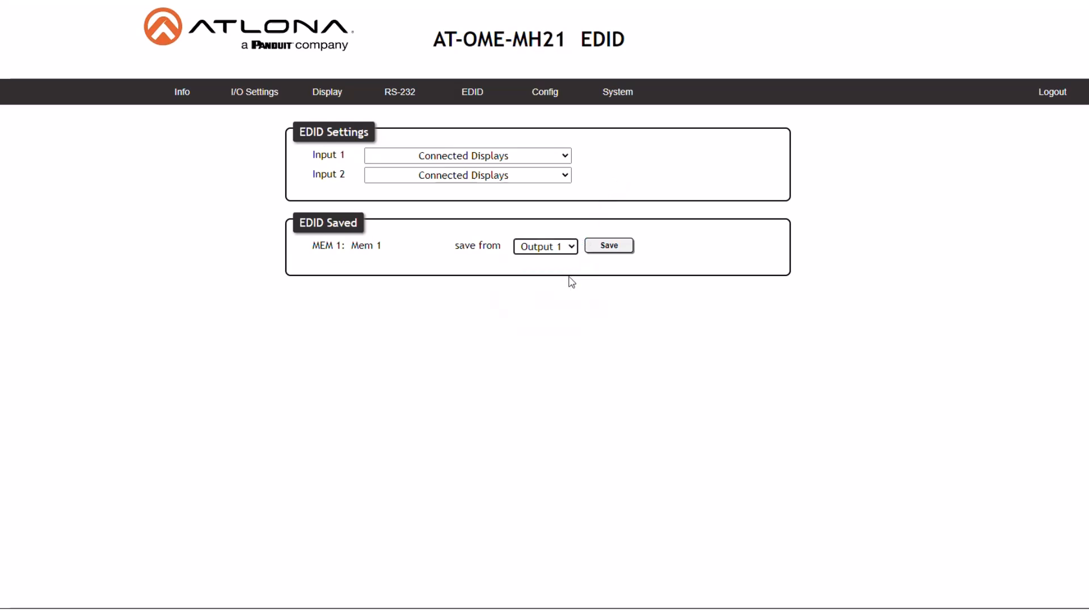
click(616, 253)
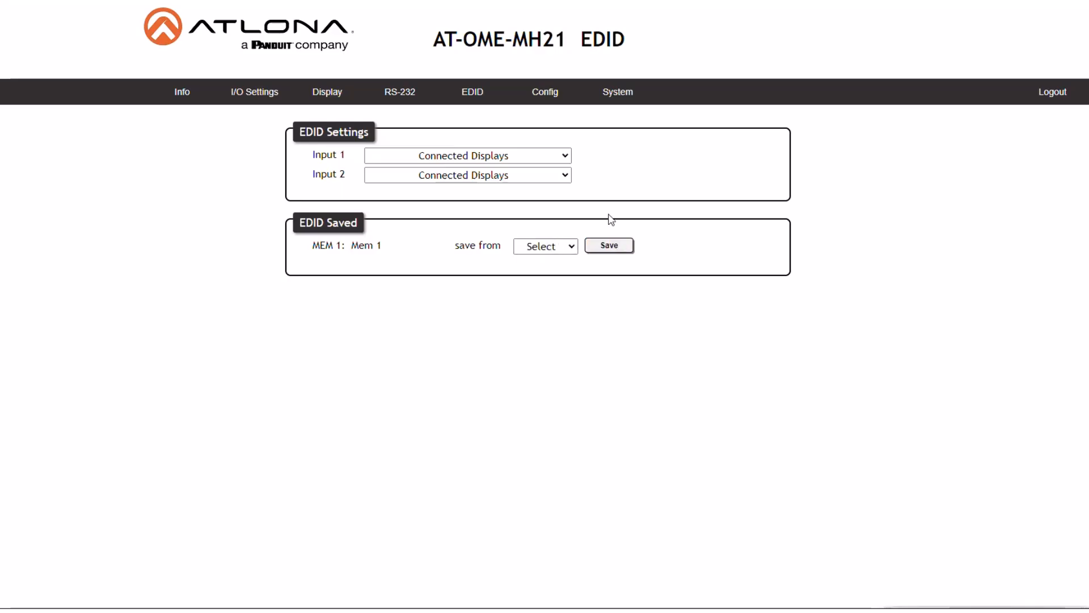
click(566, 156)
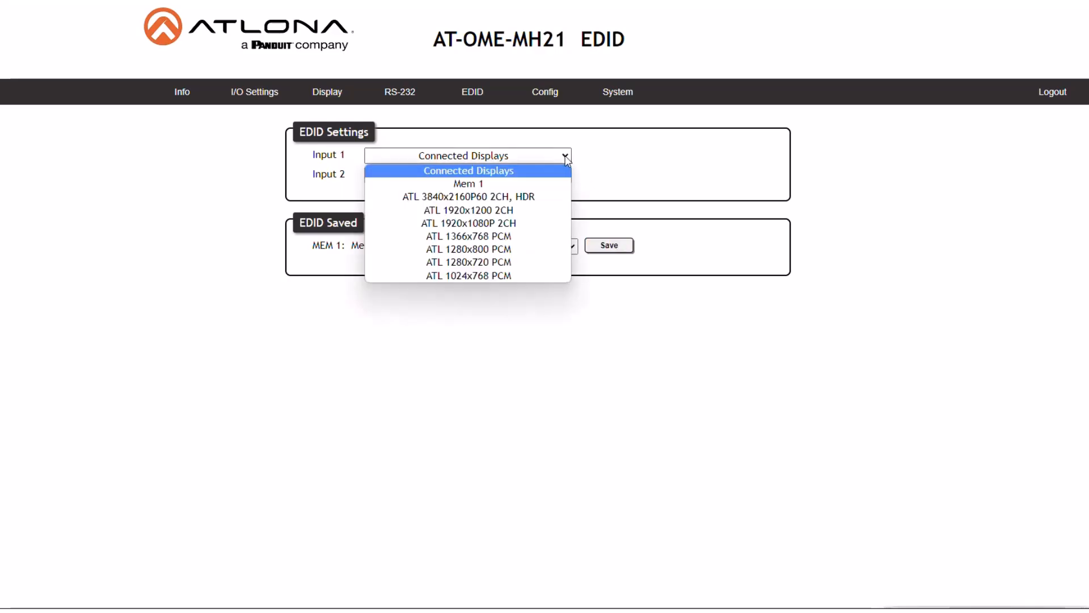
click(555, 184)
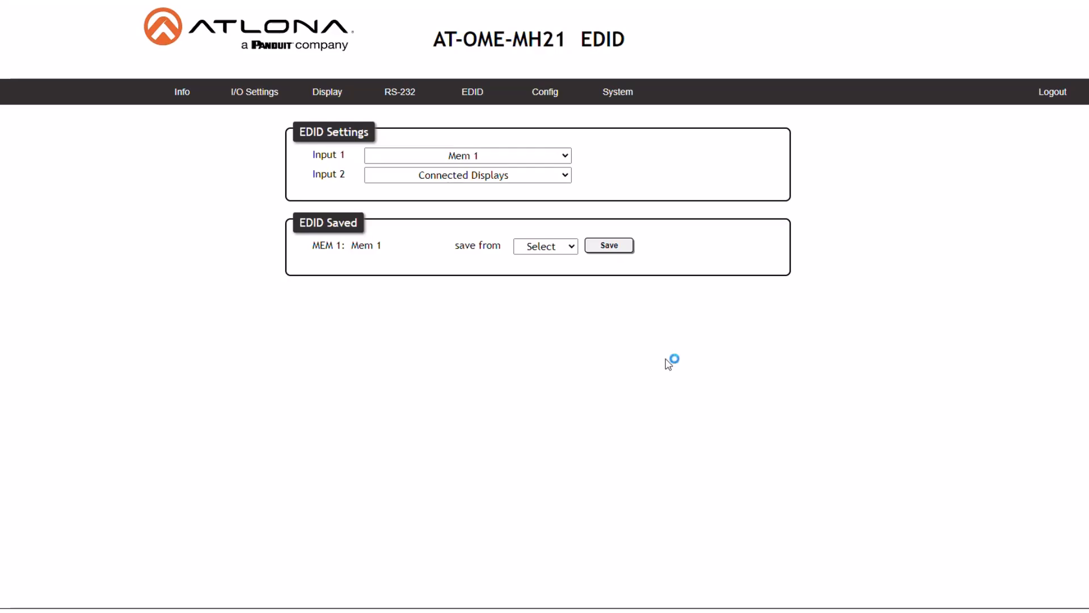
Step: Review the web, Telnet and user login settings on the Config page, and open the System page
click(549, 95)
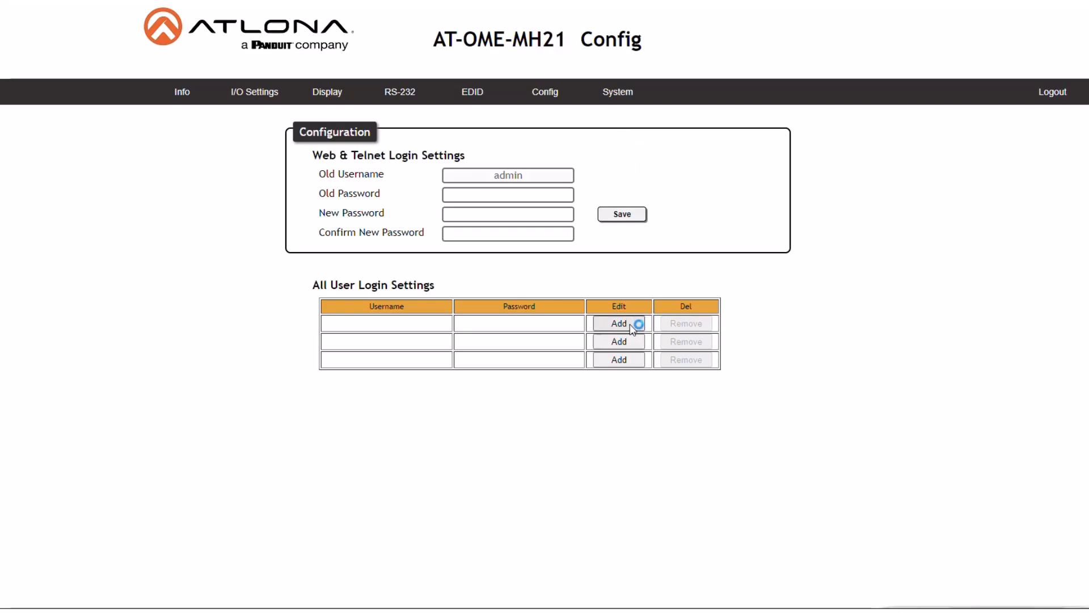
click(626, 101)
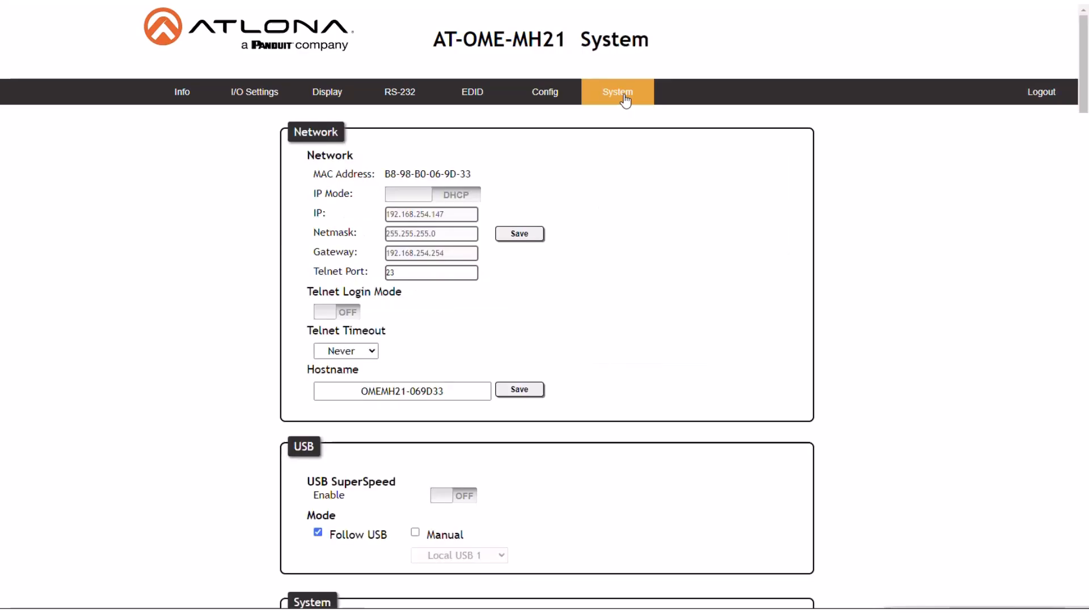
Step: Switch the network IP mode to Static IP to view its address fields, and return it to DHCP
click(464, 196)
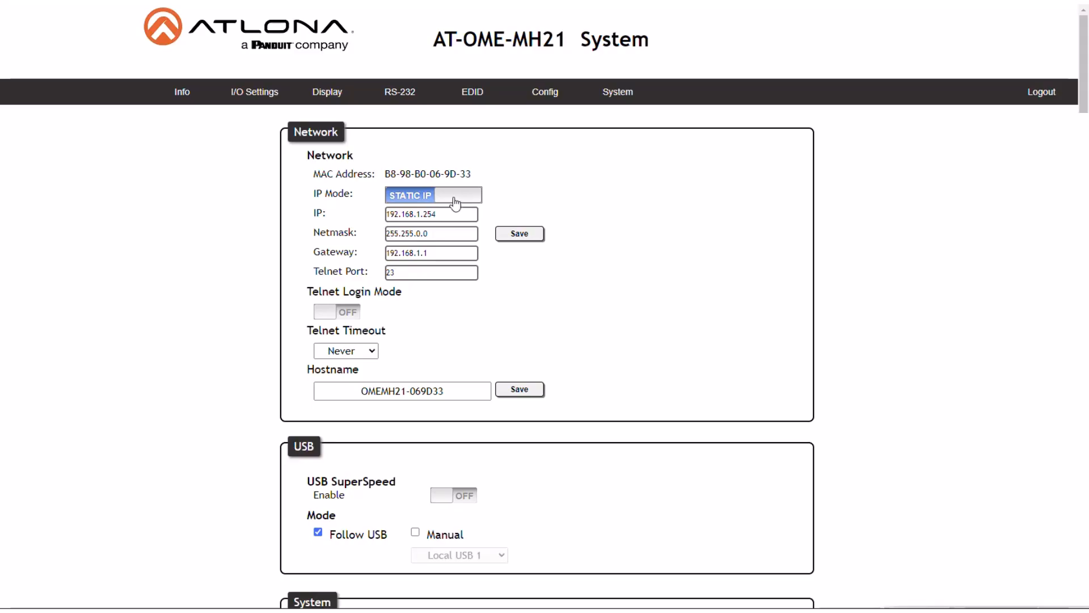
click(418, 197)
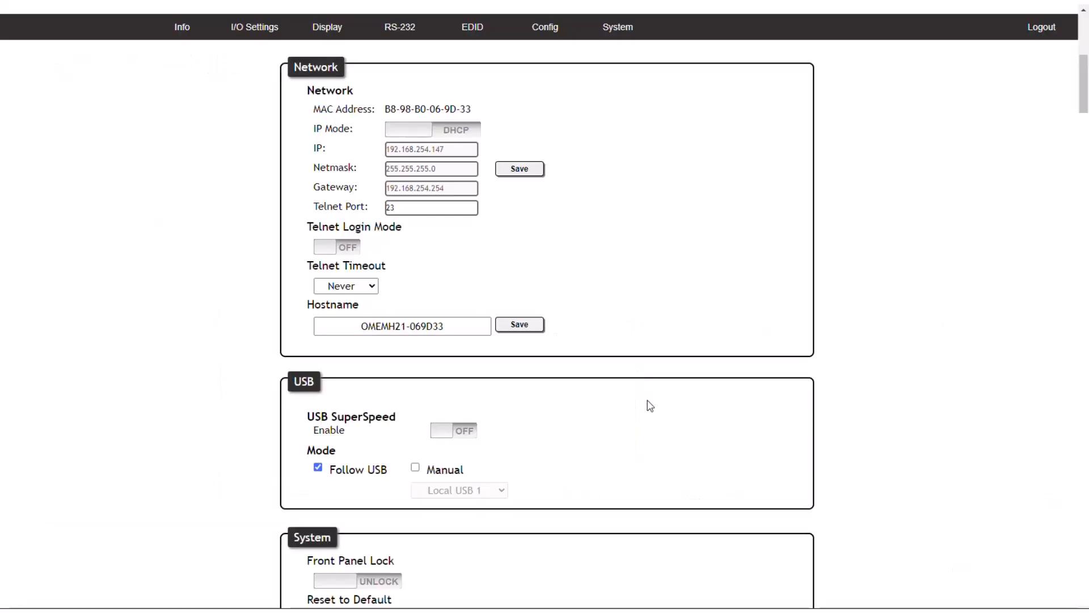
Step: Set the Front Panel Lock in the System section to Lock, and switch it back to Unlock
scroll(648, 404, down, 2)
scroll(650, 404, down, 2)
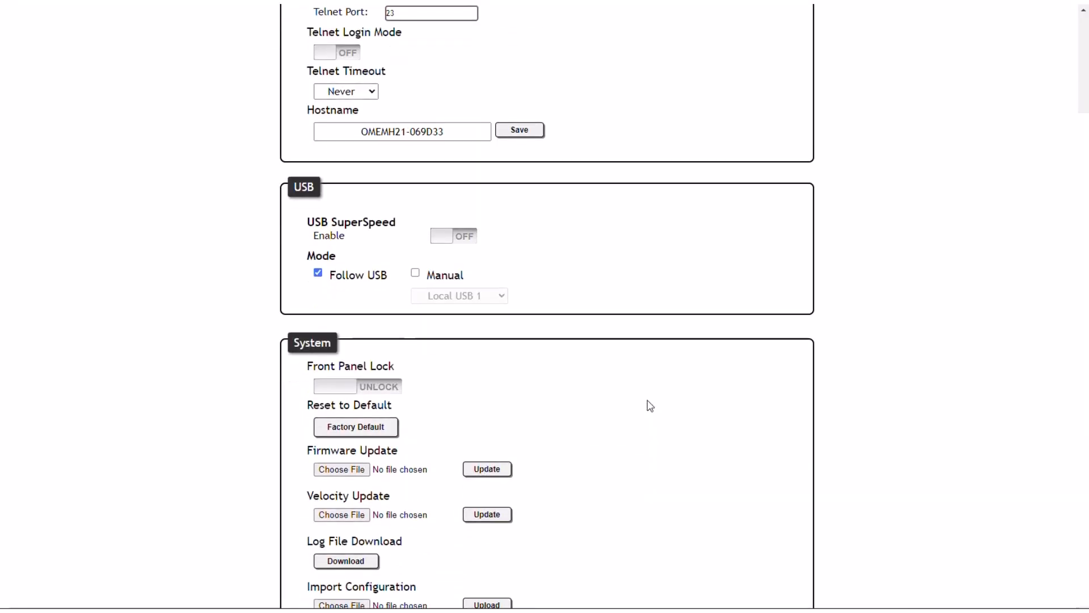
scroll(651, 403, down, 1)
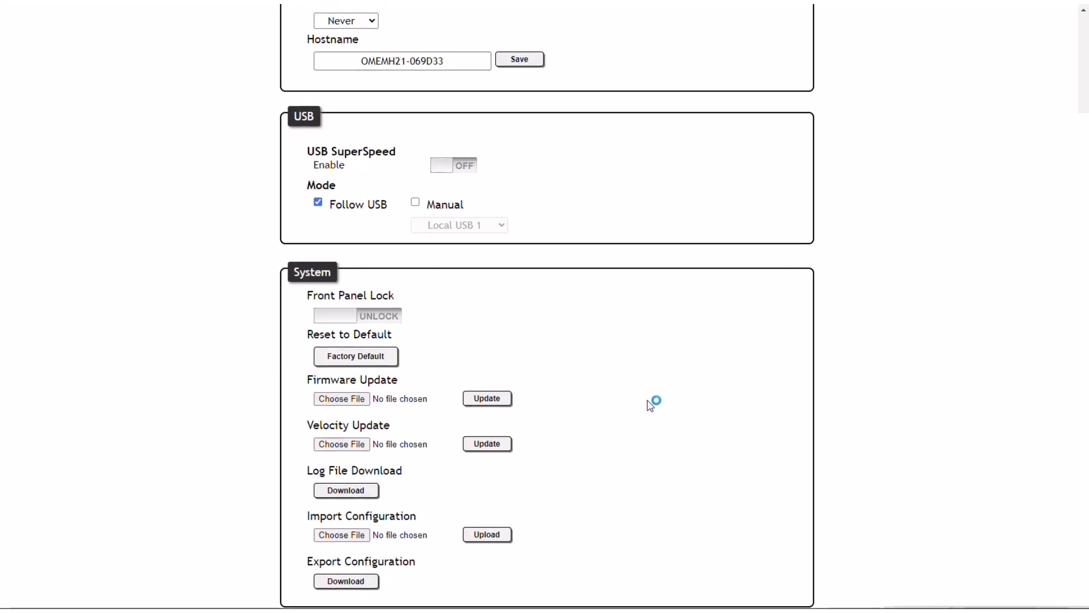
click(393, 316)
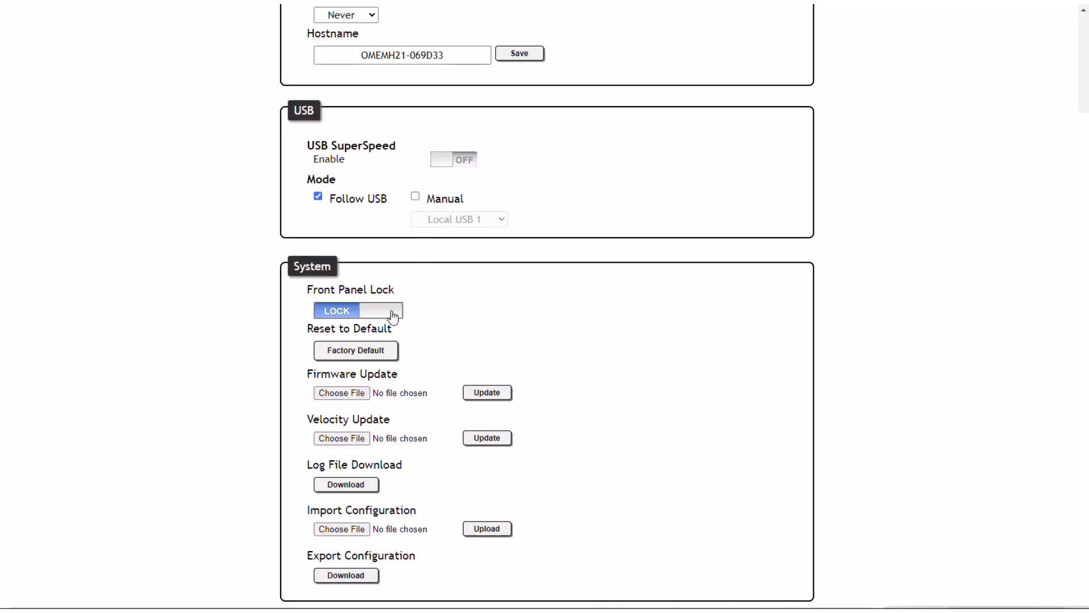
click(350, 317)
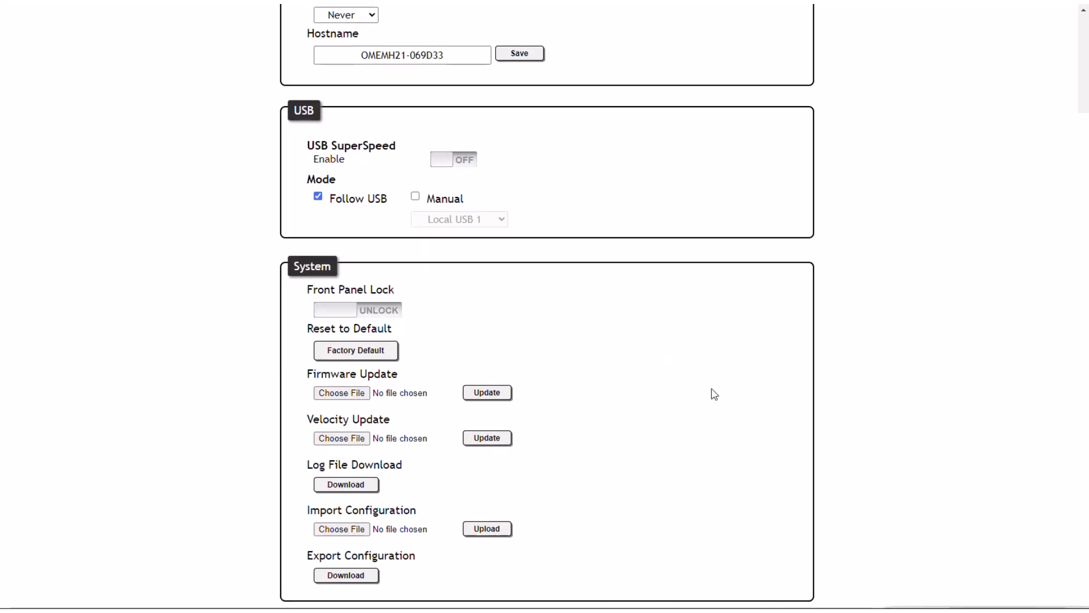